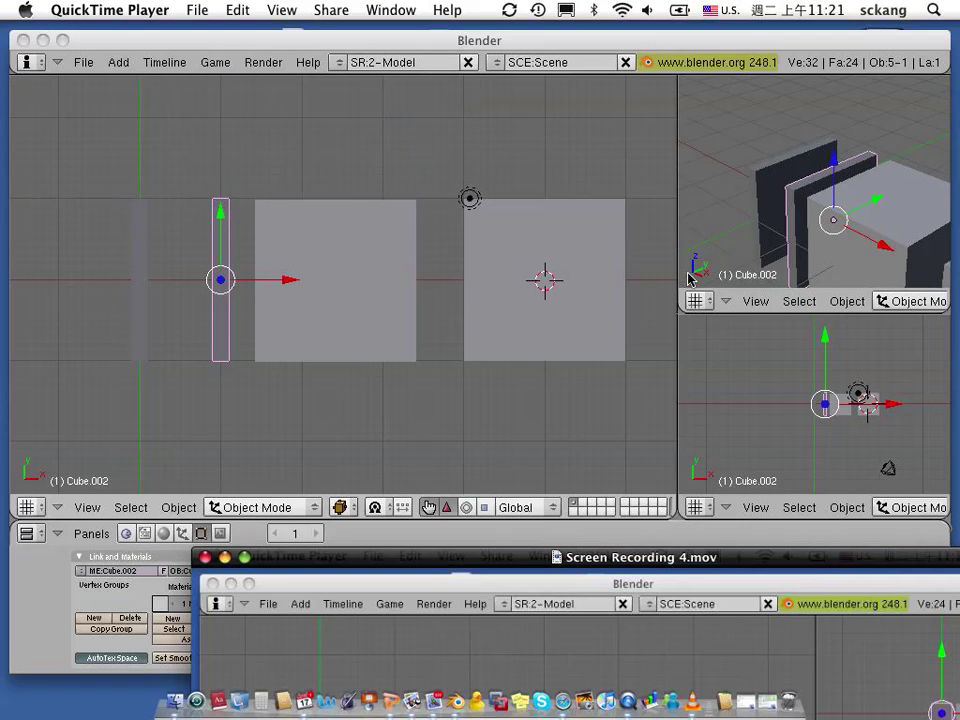
- Bring the Blender window in front of QuickTime Player, showing the thin panel Cube.002
{"action": "left_click", "coordinate": [257, 46]}
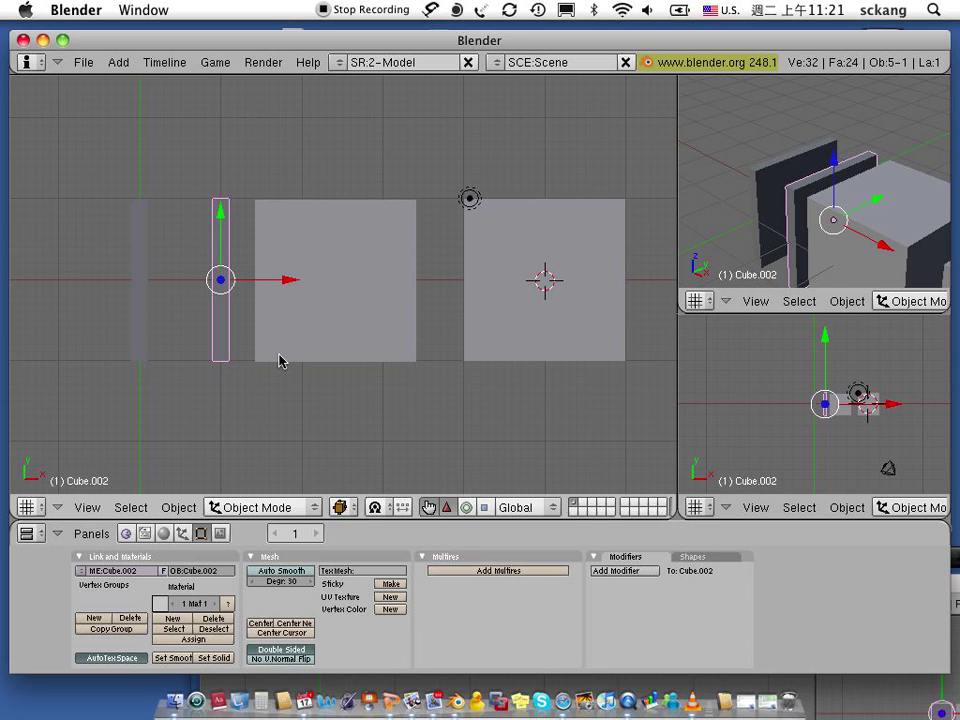
- Put Cube.002 into Edit Mode and orbit and zoom in on the thin panel
{"action": "key", "text": "Tab"}
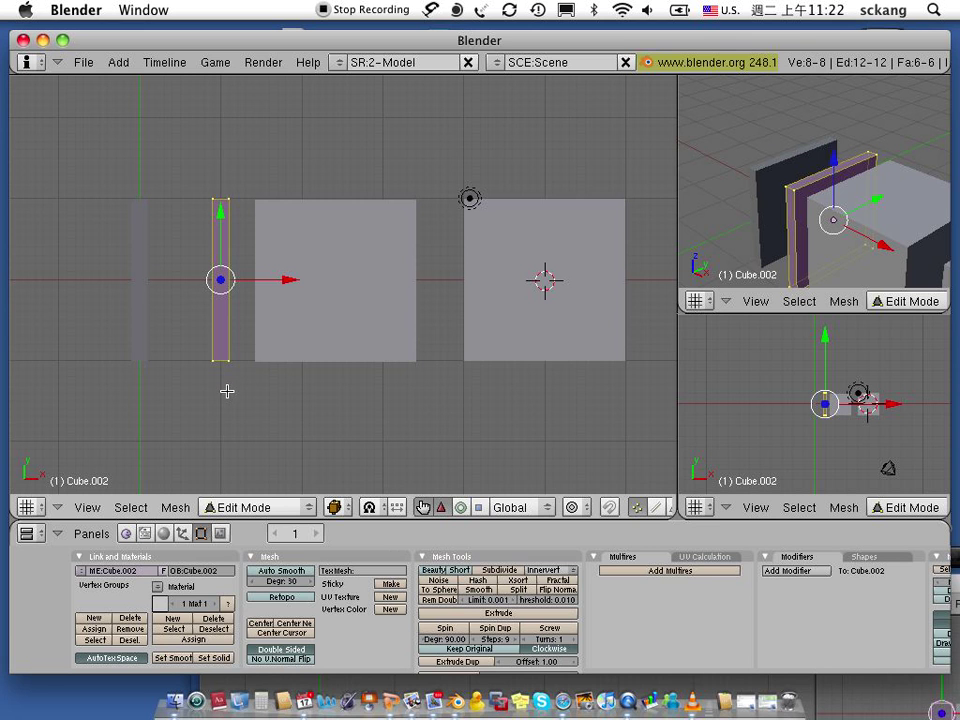
{"action": "middle_click_drag", "start_coordinate": [225, 403], "coordinate": [236, 403]}
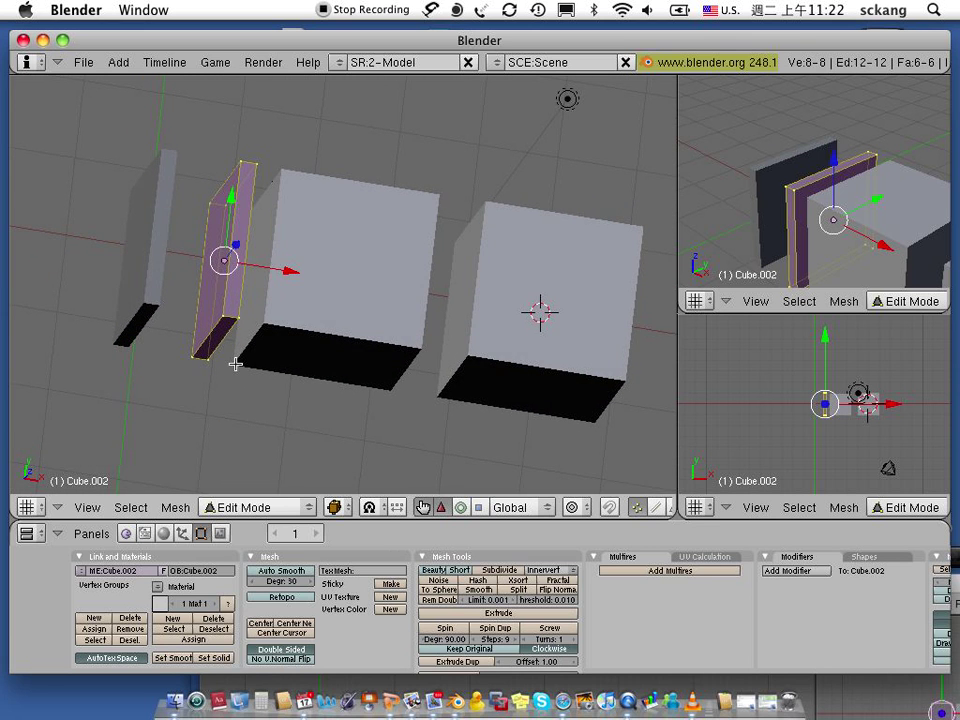
{"action": "scroll", "coordinate": [182, 339], "scroll_direction": "up", "scroll_amount": 3}
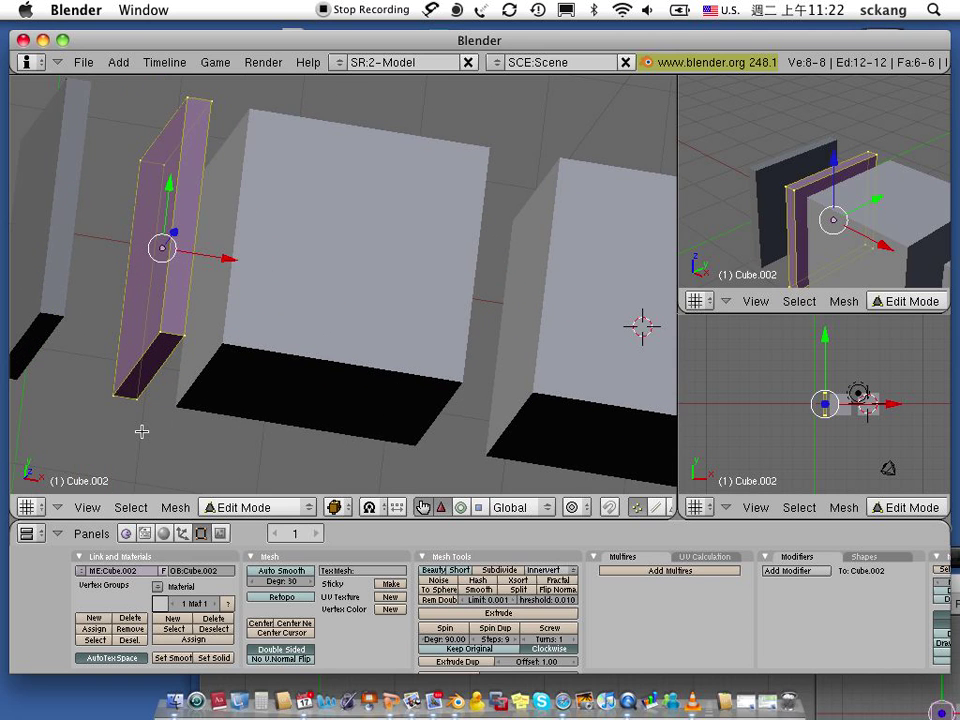
{"action": "mouse_move", "coordinate": [144, 431]}
{"action": "middle_mouse_down"}
{"action": "mouse_move", "coordinate": [189, 433]}
{"action": "mouse_move", "coordinate": [181, 425]}
{"action": "mouse_move", "coordinate": [185, 305]}
{"action": "mouse_move", "coordinate": [184, 323]}
{"action": "middle_mouse_up"}
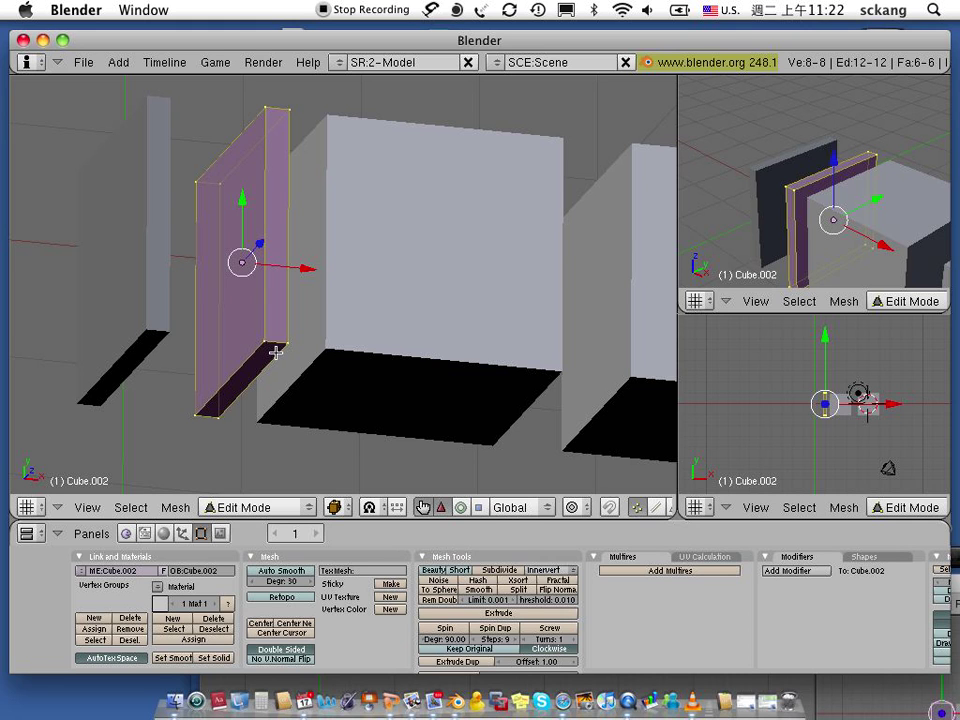
- Toggle select all on the panel until none of its vertices are selected
{"action": "key", "text": "a"}
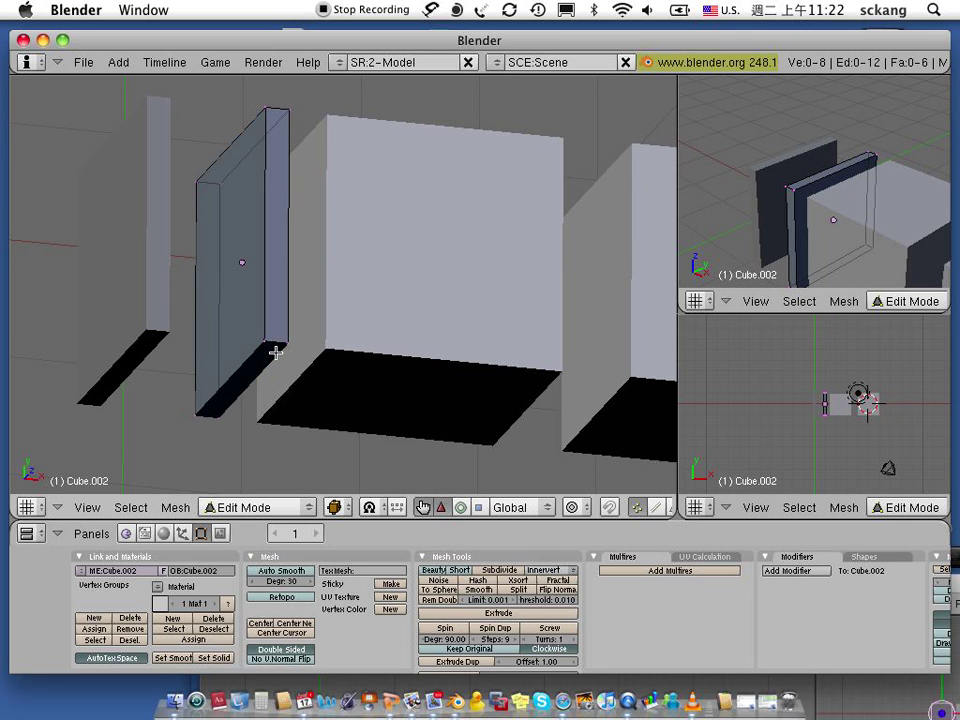
{"action": "key", "text": "a"}
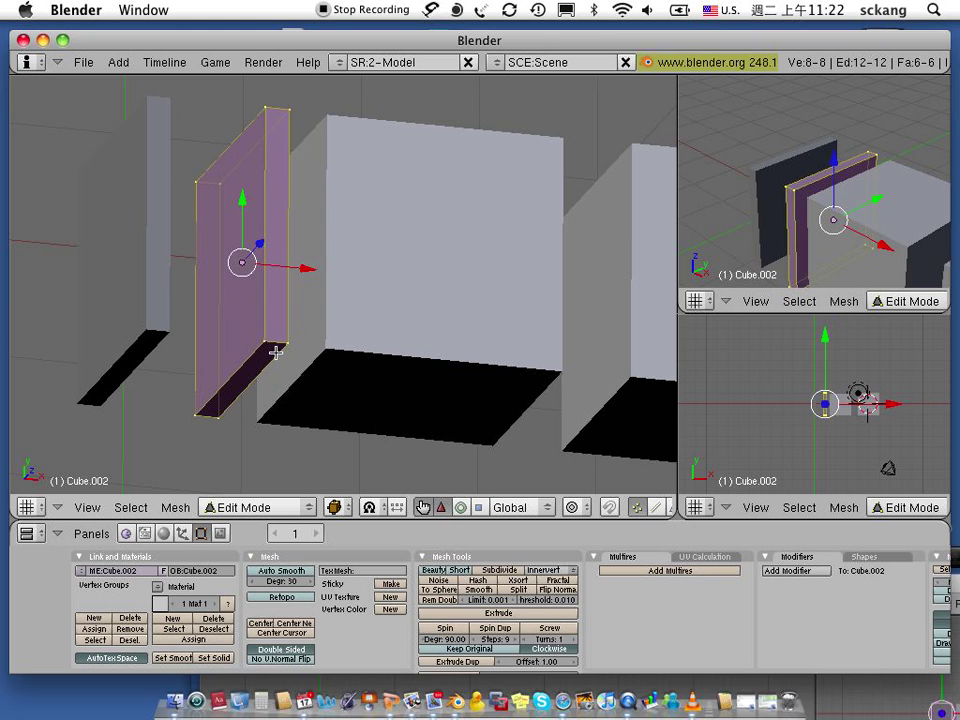
{"action": "key", "text": "a"}
{"action": "key", "text": "a"}
{"action": "key", "text": "a"}
{"action": "key", "text": "a"}
{"action": "key", "text": "a"}
{"action": "key", "text": "a"}
{"action": "key", "text": "a"}
{"action": "key", "text": "a"}
{"action": "key", "text": "a"}
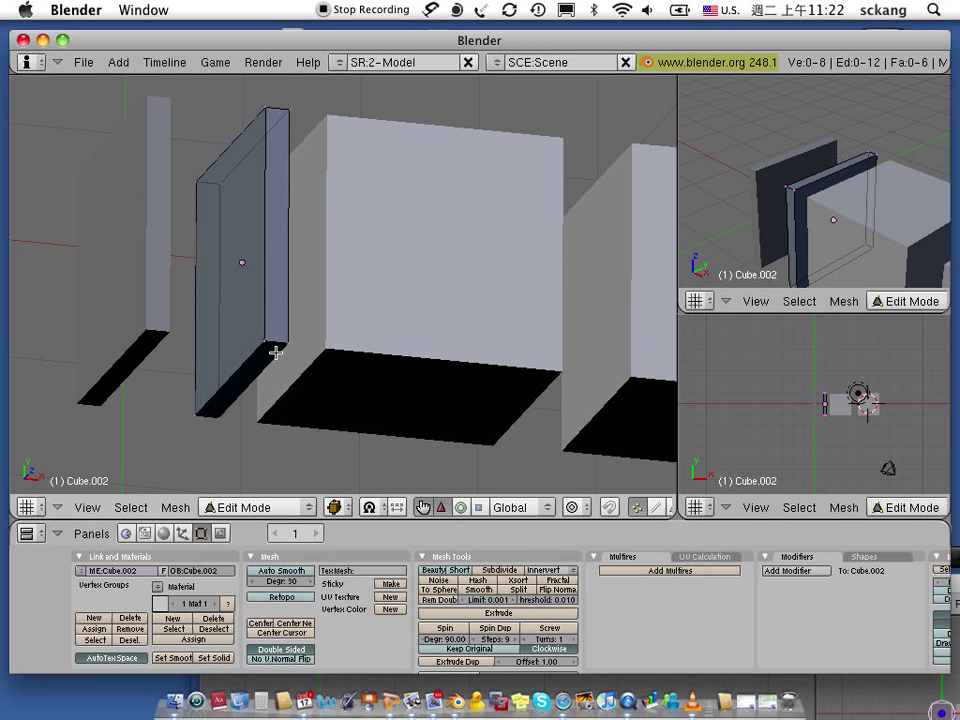
- Dismiss the Space menu, cancel circle select, and start a box selection instead
{"action": "key", "text": "space"}
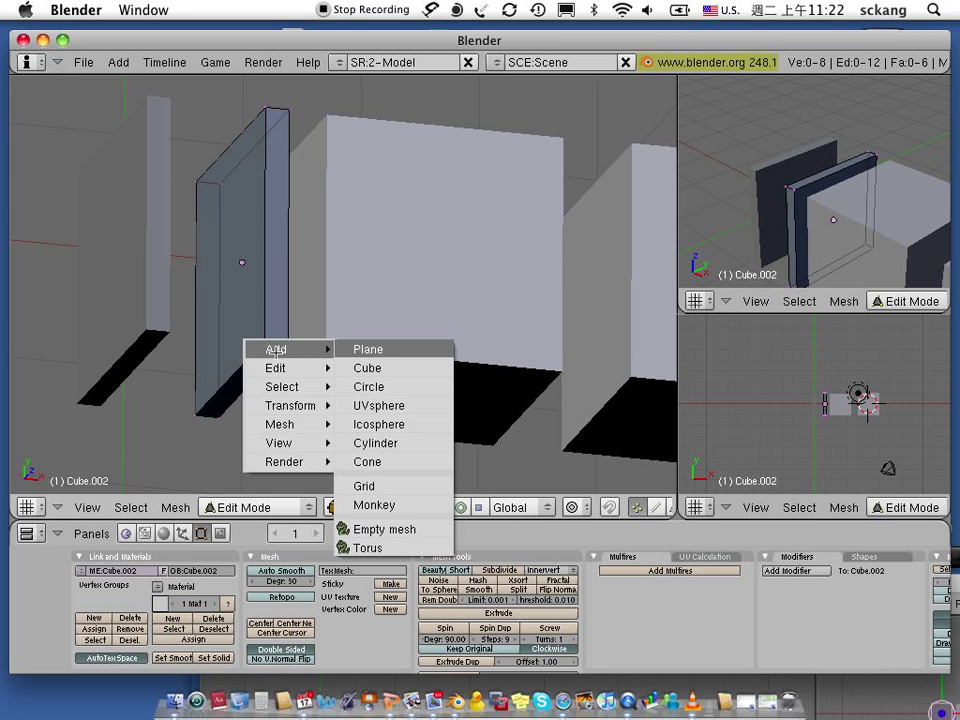
{"action": "key", "text": "Escape"}
{"action": "key", "text": "b"}
{"action": "key", "text": "b"}
{"action": "key", "text": "Escape"}
{"action": "key", "text": "b"}
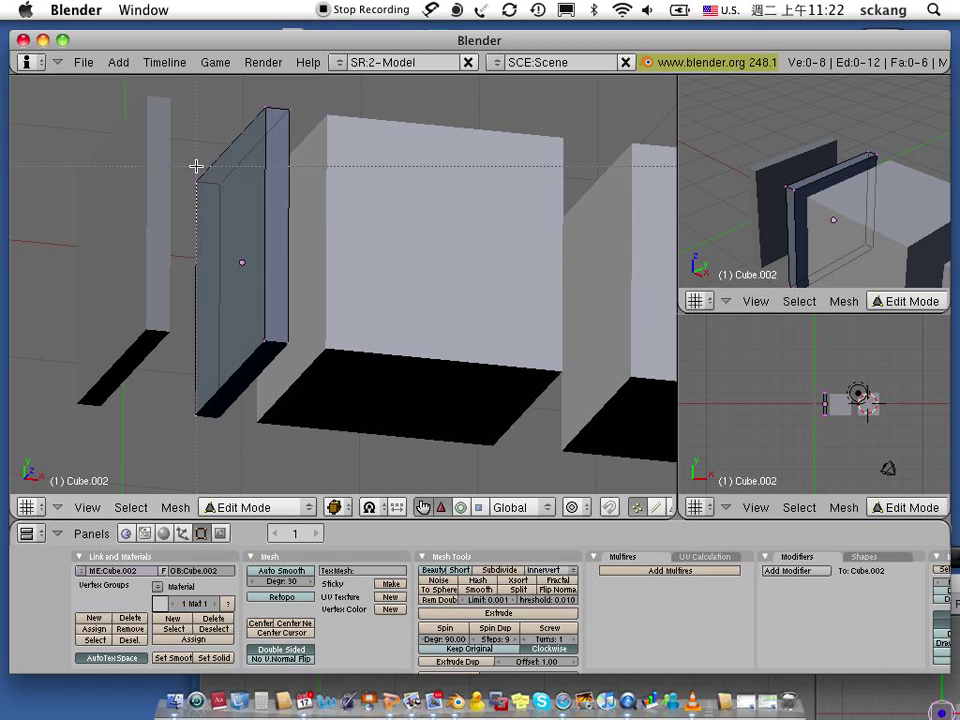
{"action": "left_click_drag", "start_coordinate": [190, 160], "coordinate": [225, 197]}
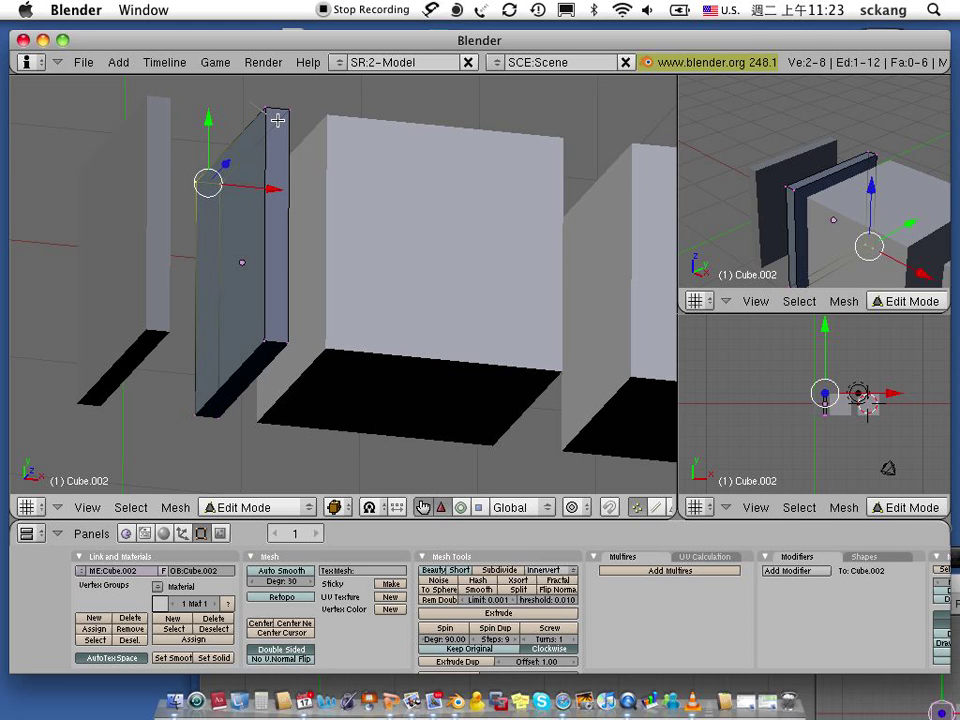
{"action": "key", "text": "g"}
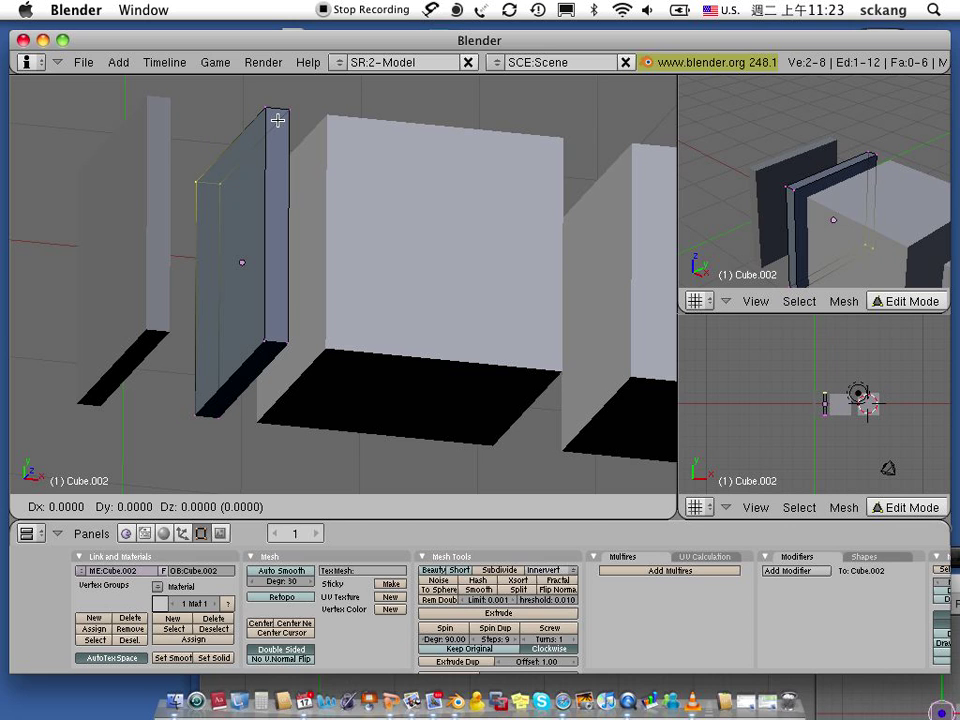
{"action": "key", "text": "Escape"}
{"action": "key", "text": "a"}
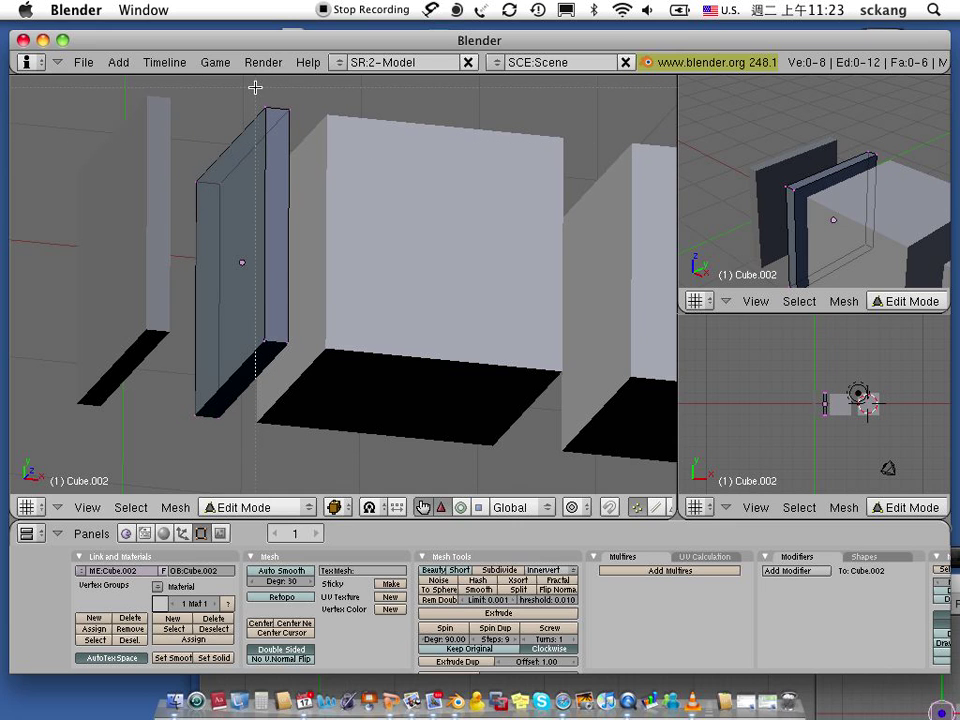
{"action": "left_click_drag", "start_coordinate": [255, 88], "coordinate": [291, 426]}
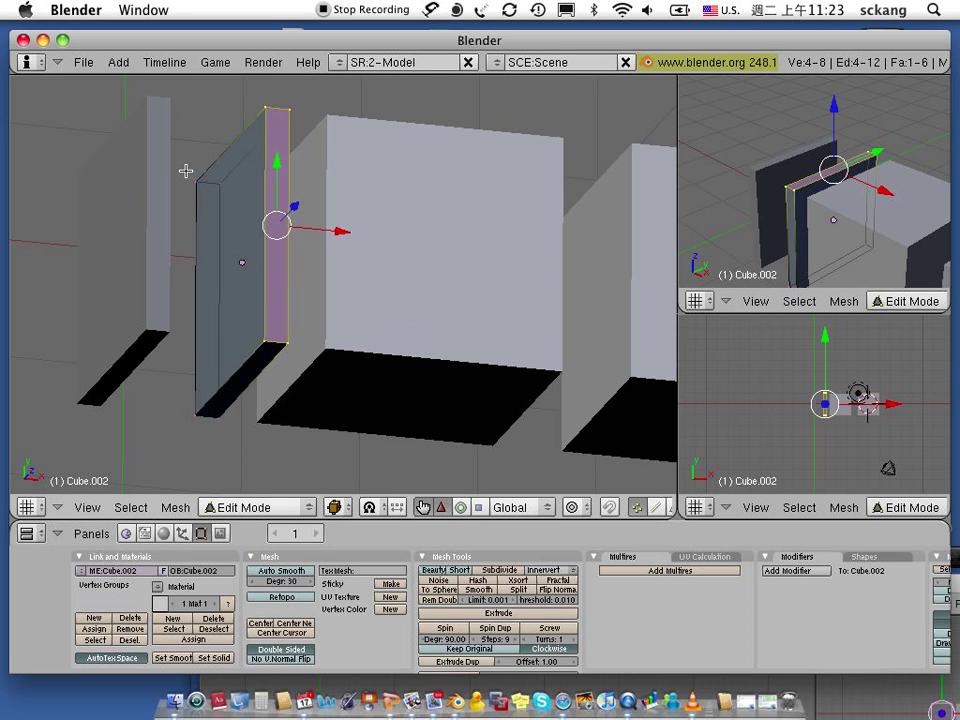
{"action": "key", "text": "g"}
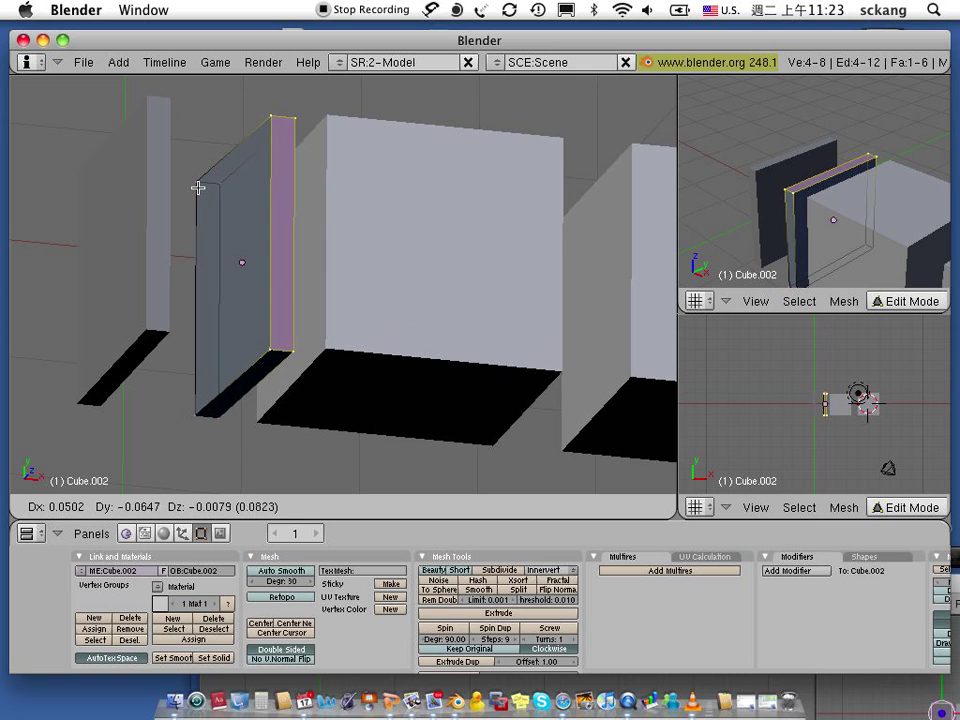
{"action": "key", "text": "Escape"}
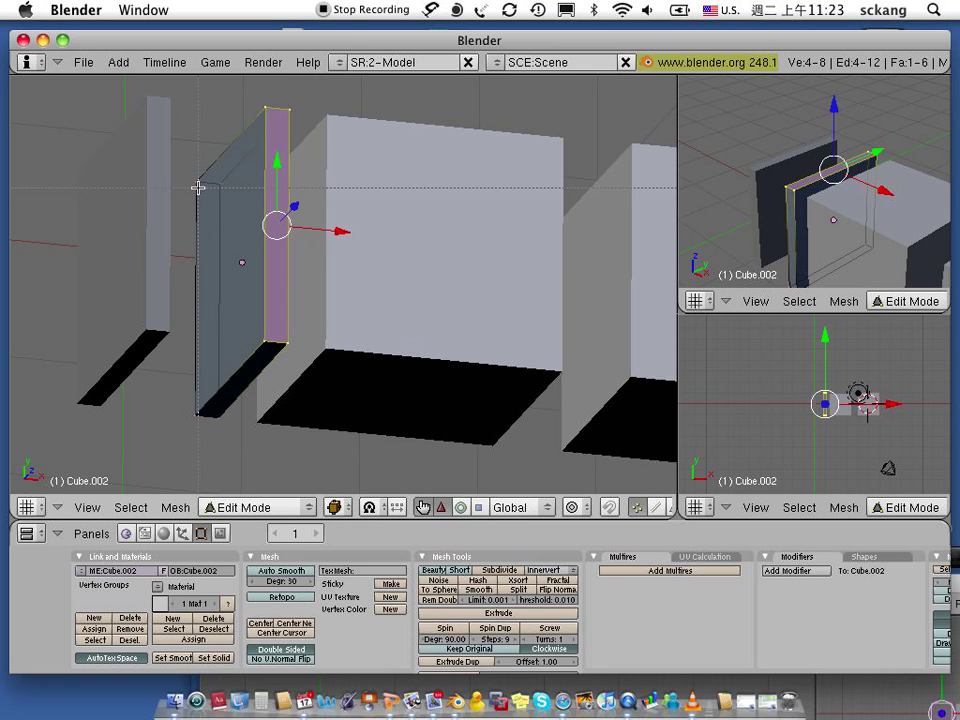
{"action": "key", "text": "b"}
{"action": "key", "text": "Escape"}
{"action": "key", "text": "a"}
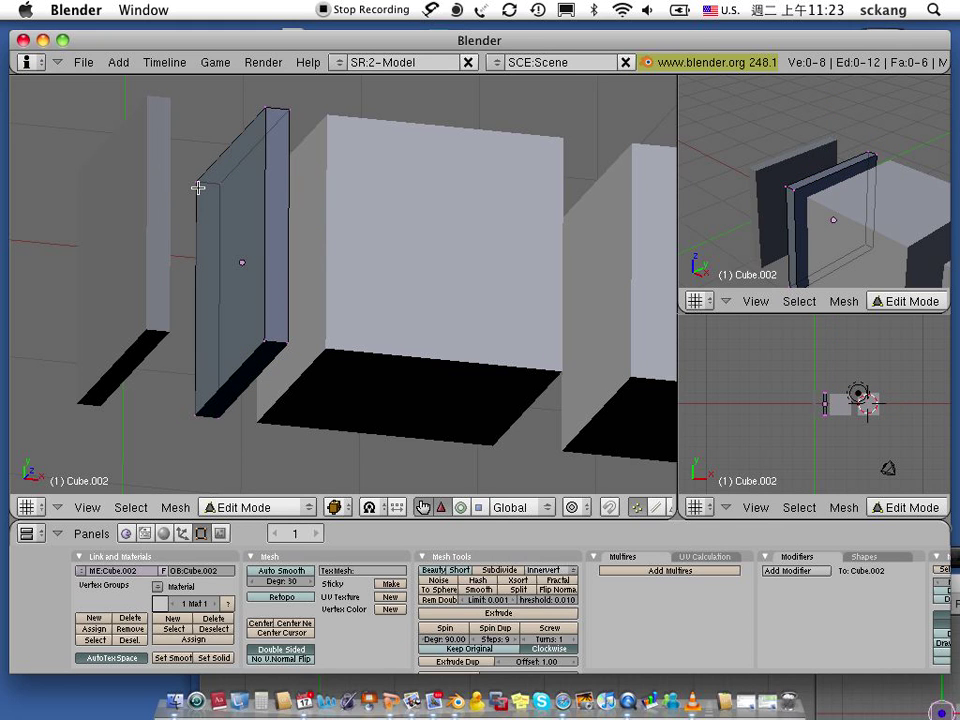
{"action": "key", "text": "b"}
{"action": "key", "text": "b"}
{"action": "scroll", "coordinate": [230, 197], "scroll_direction": "up", "scroll_amount": 3}
{"action": "scroll", "coordinate": [216, 186], "scroll_direction": "up", "scroll_amount": 2}
{"action": "scroll", "coordinate": [208, 178], "scroll_direction": "up", "scroll_amount": 2}
- Pick the panel's corner vertices, ending with its large front face selected
{"action": "left_click", "coordinate": [197, 184]}
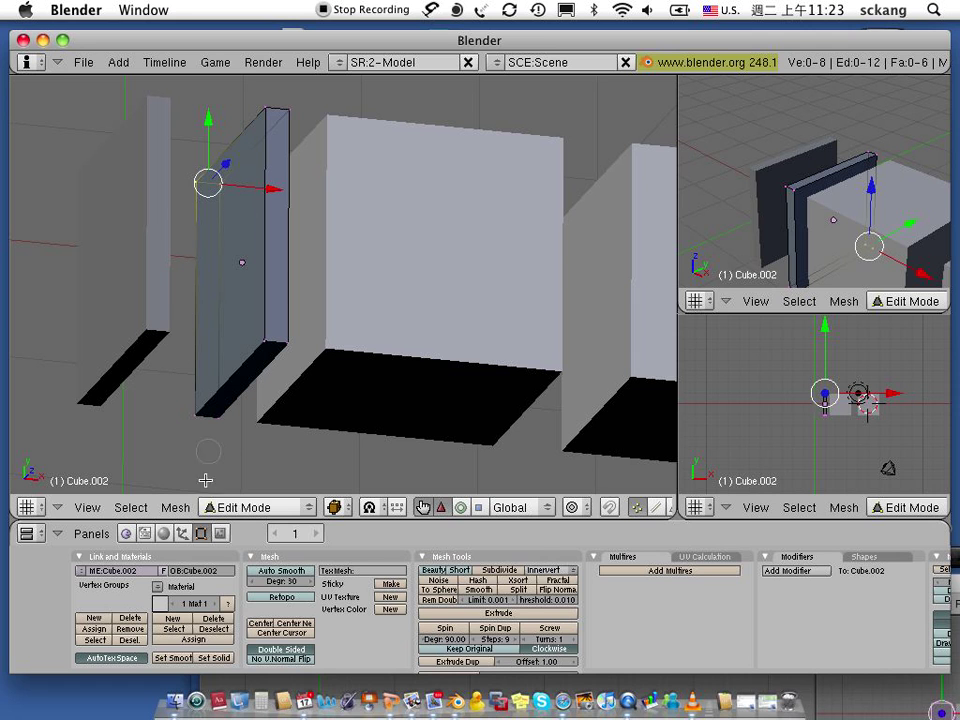
{"action": "left_click", "coordinate": [196, 410]}
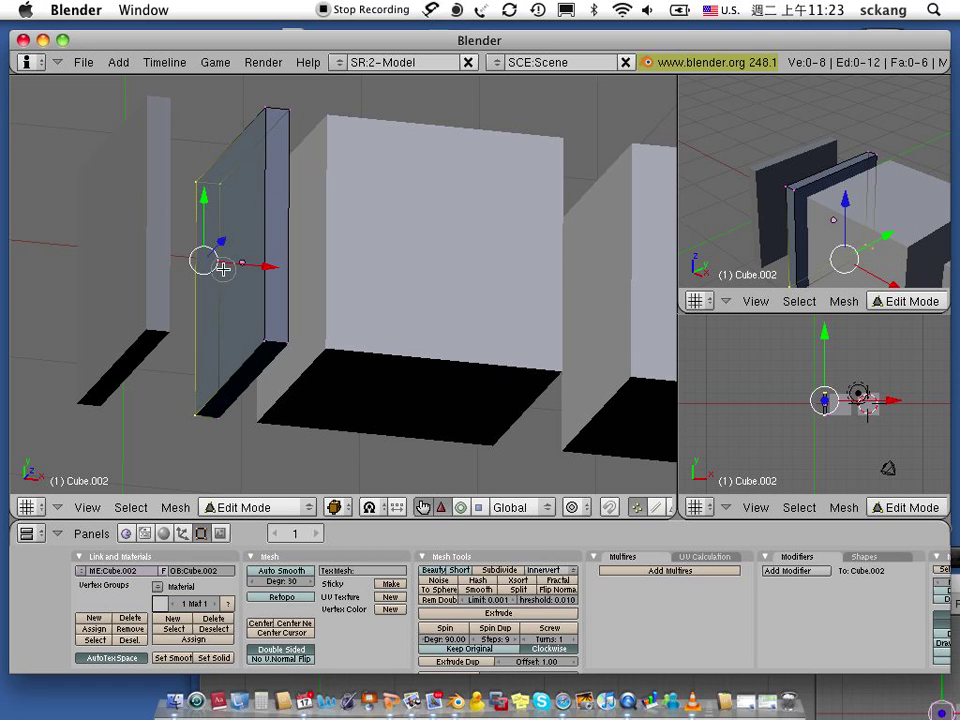
{"action": "right_click", "coordinate": [219, 423], "text": "shift"}
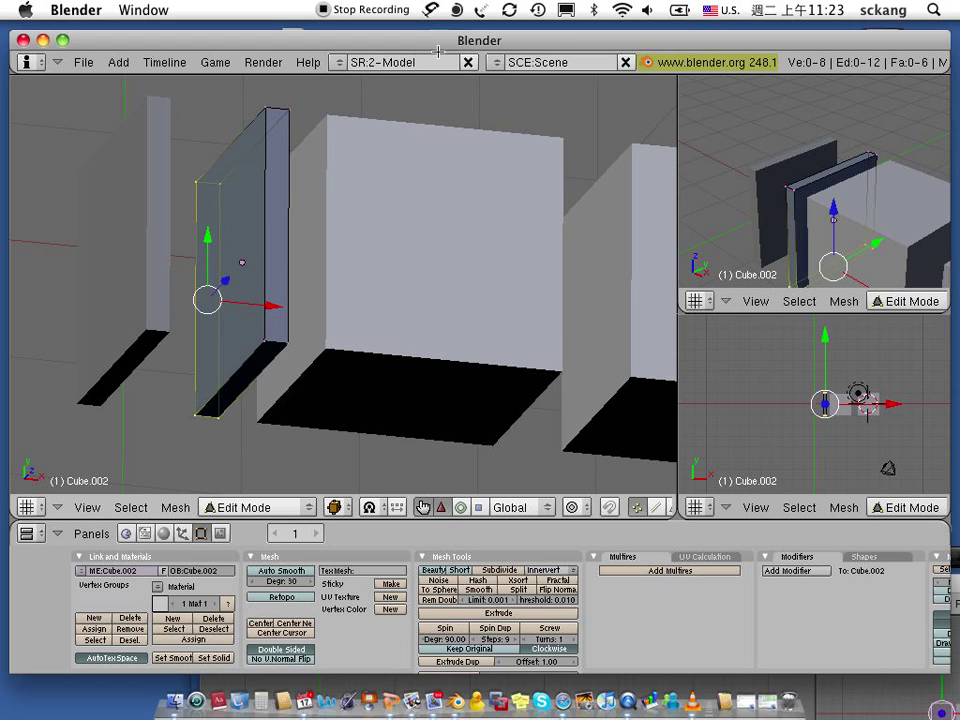
{"action": "right_click", "coordinate": [270, 111], "text": "shift"}
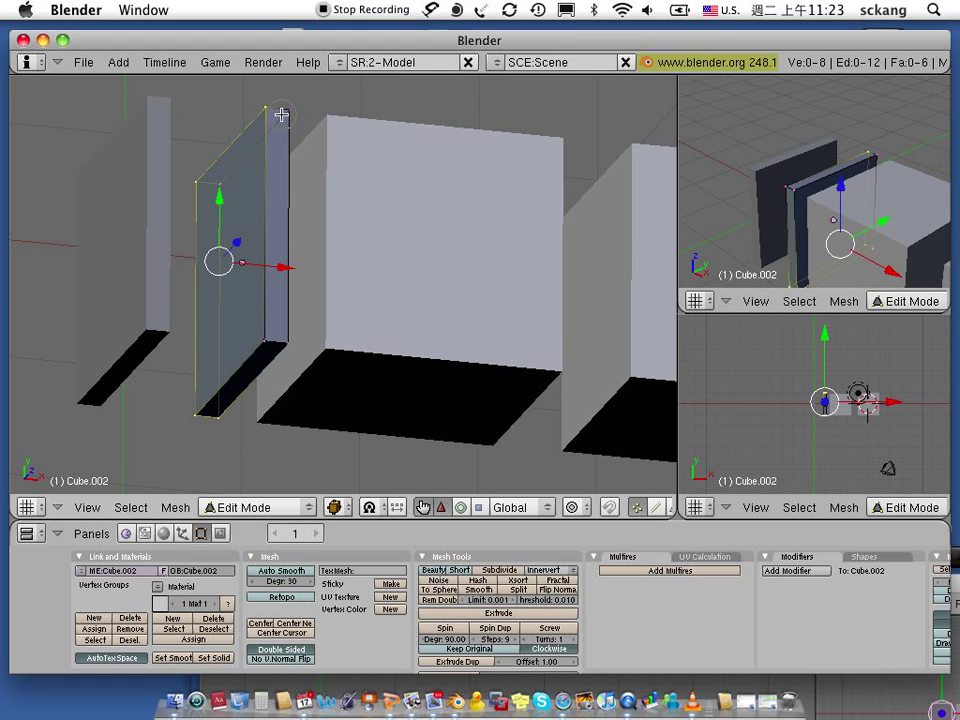
{"action": "right_click", "coordinate": [200, 186], "text": "shift"}
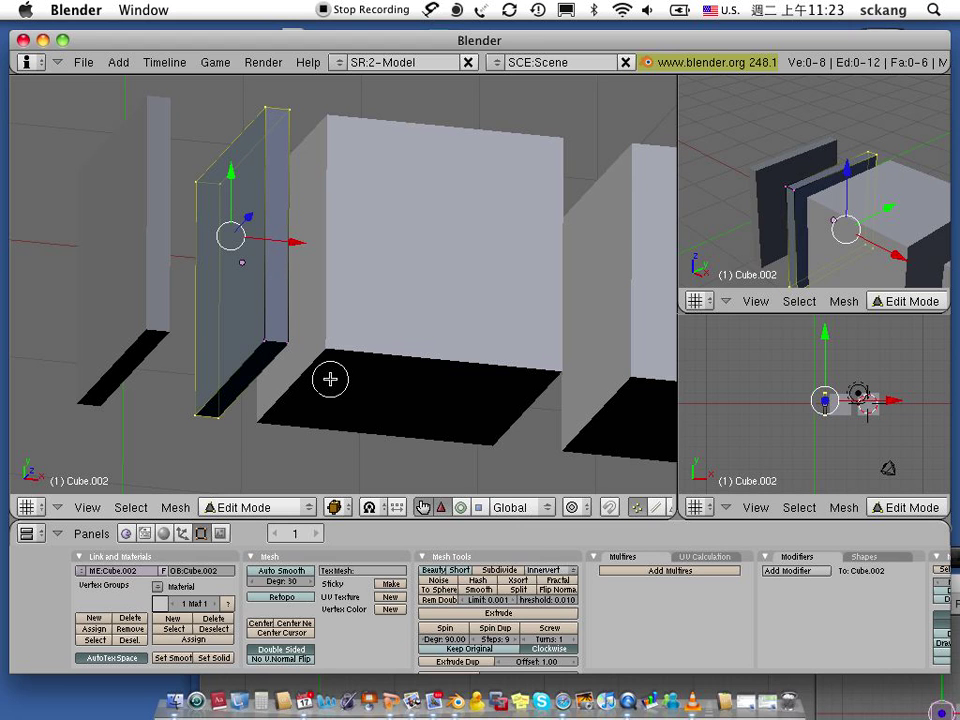
{"action": "right_click", "coordinate": [266, 343], "text": "shift"}
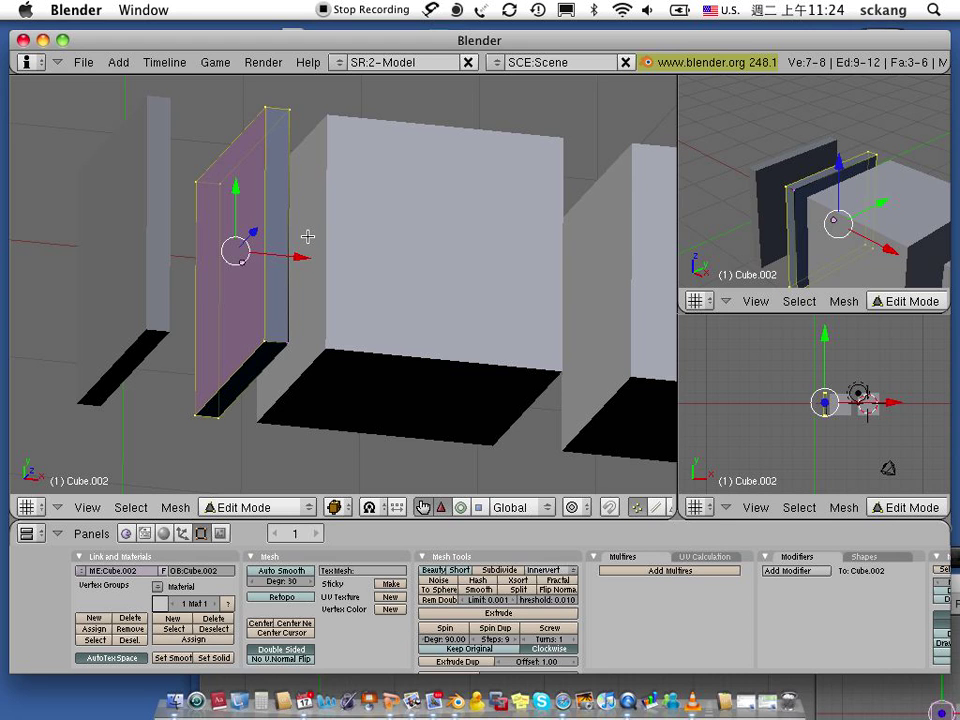
- Clear the selection, then select only the panel's bottom vertices to get its bottom face
{"action": "key", "text": "a"}
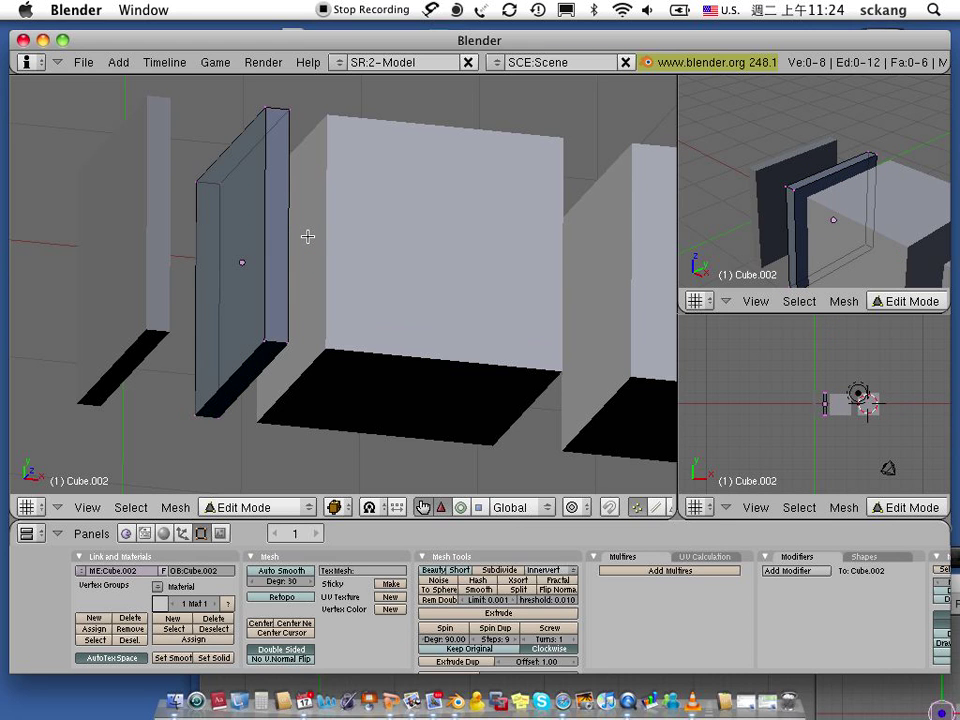
{"action": "key", "text": "b"}
{"action": "left_click_drag", "start_coordinate": [175, 126], "coordinate": [231, 446]}
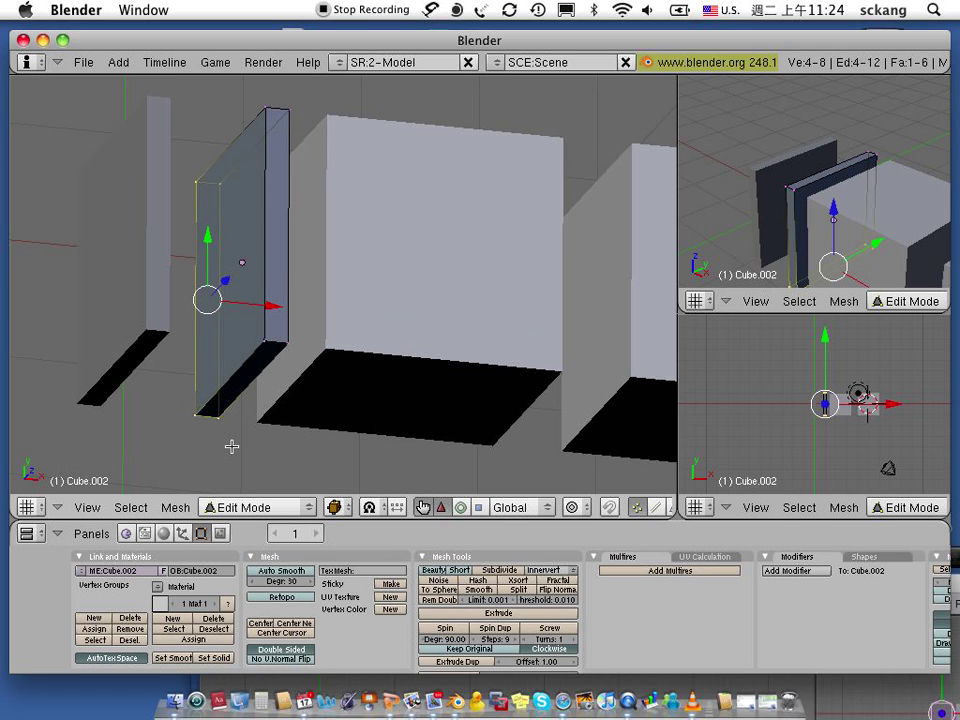
{"action": "key", "text": "a"}
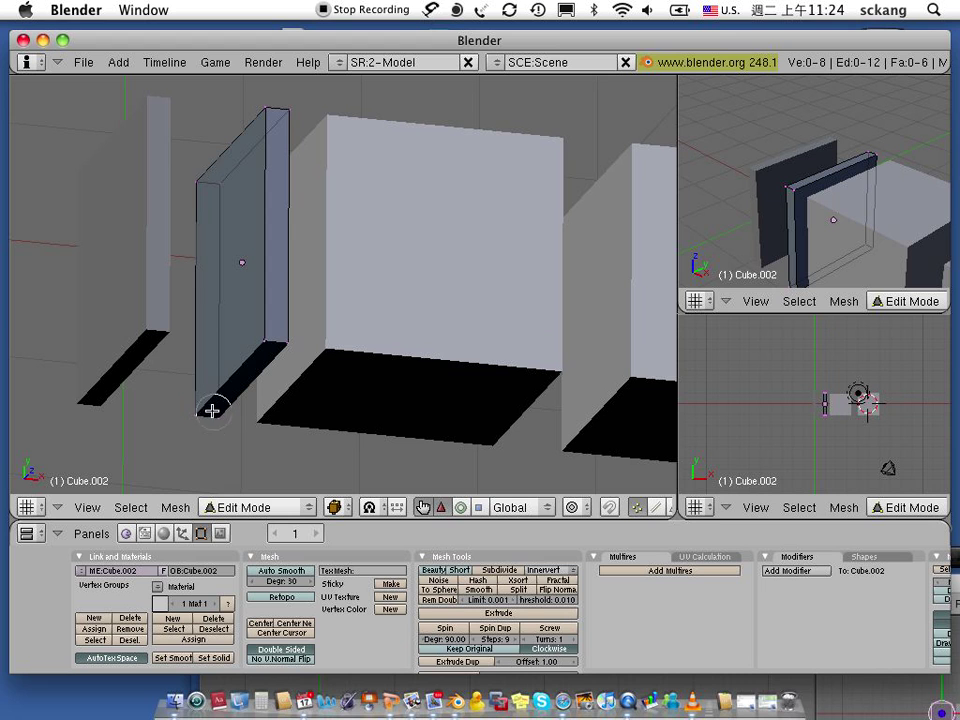
{"action": "right_click", "coordinate": [210, 409]}
{"action": "right_click", "coordinate": [298, 337], "text": "shift"}
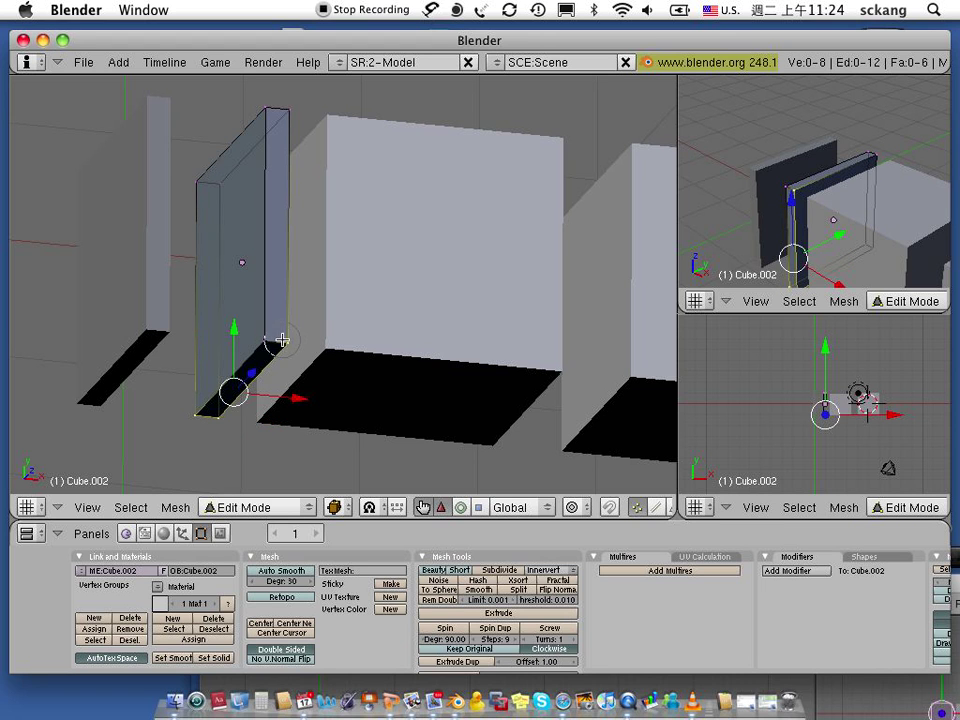
{"action": "right_click", "coordinate": [268, 340], "text": "shift"}
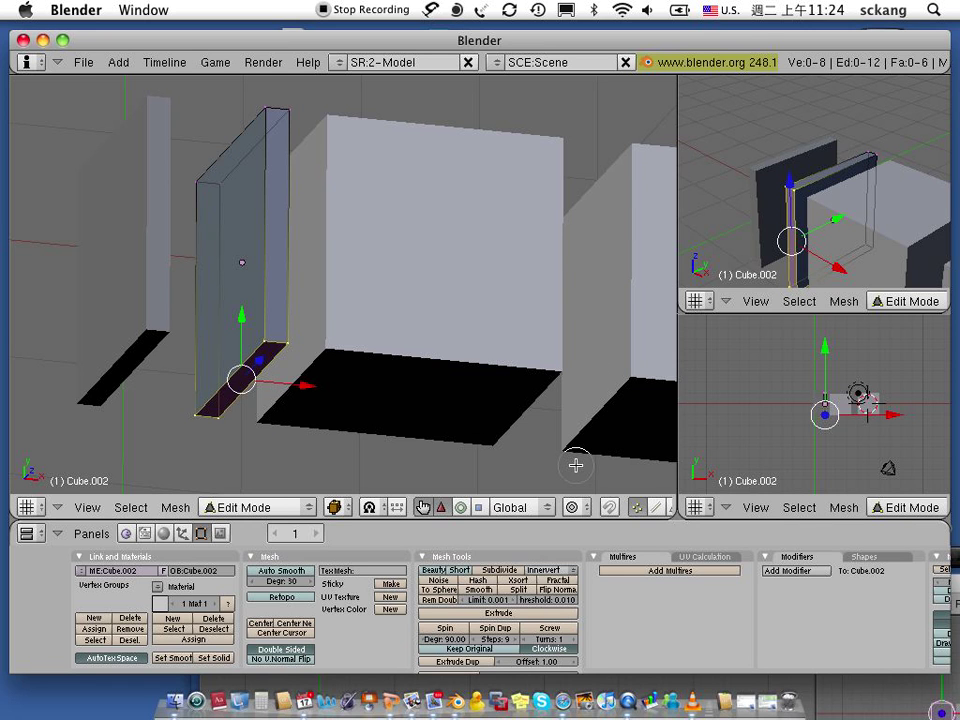
- Switch to the flat front view and box-select only the panel's bottom vertices
{"action": "left_click", "coordinate": [459, 276]}
{"action": "key", "text": "Tab"}
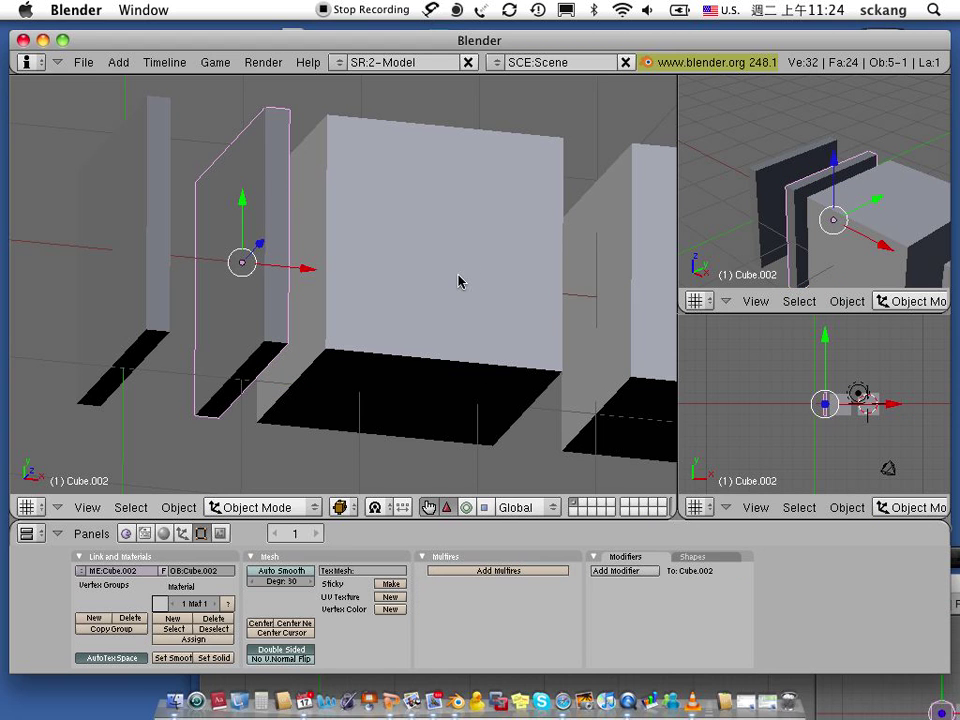
{"action": "key", "text": "KP_1"}
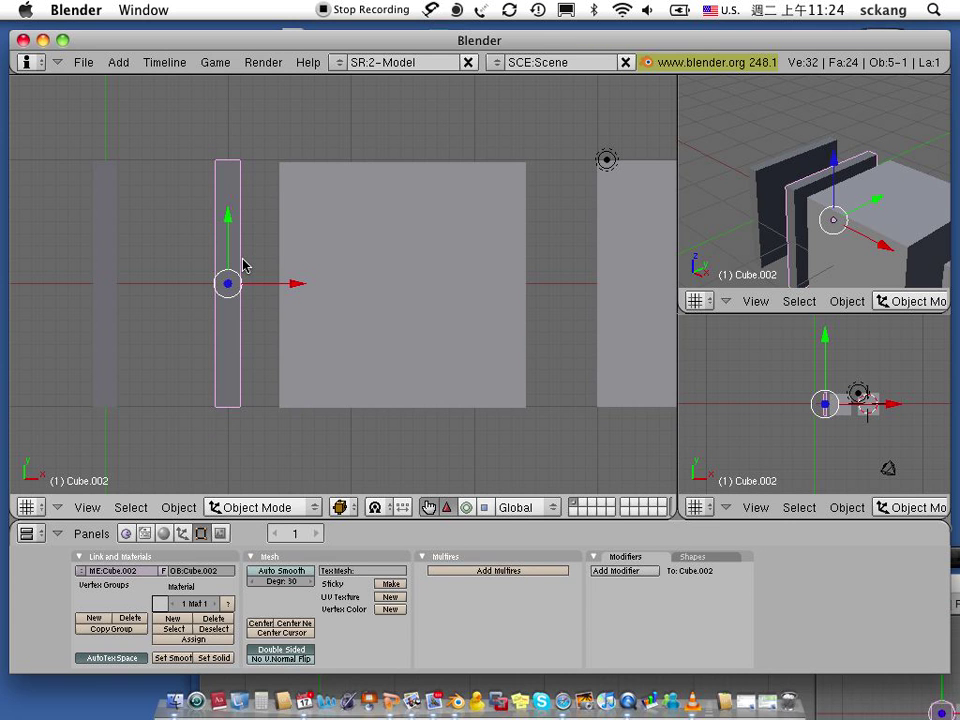
{"action": "key", "text": "Tab"}
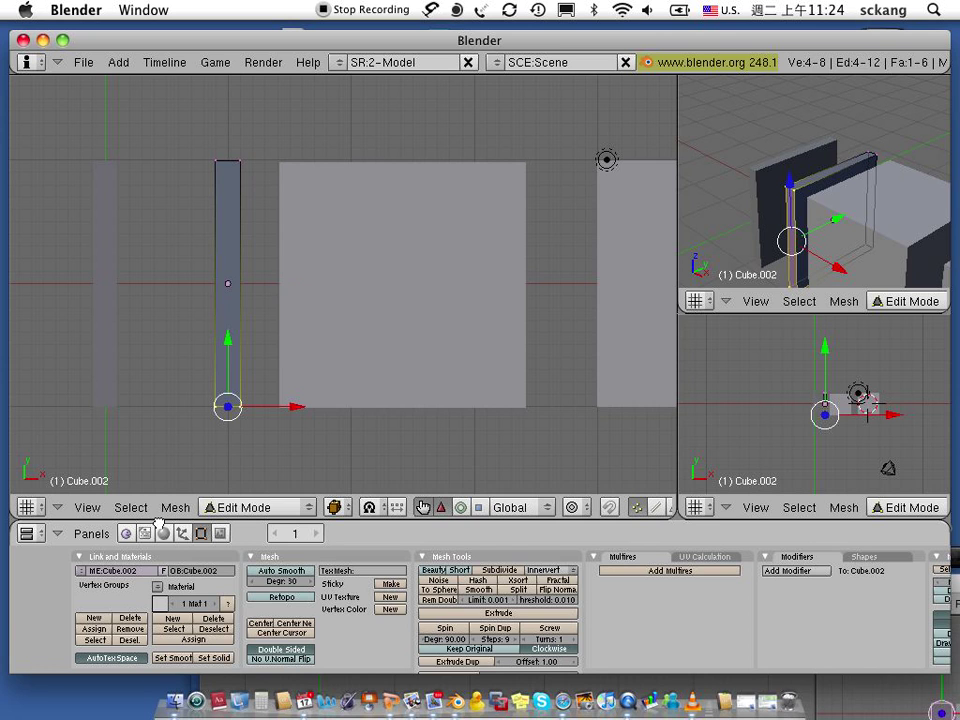
{"action": "key", "text": "a"}
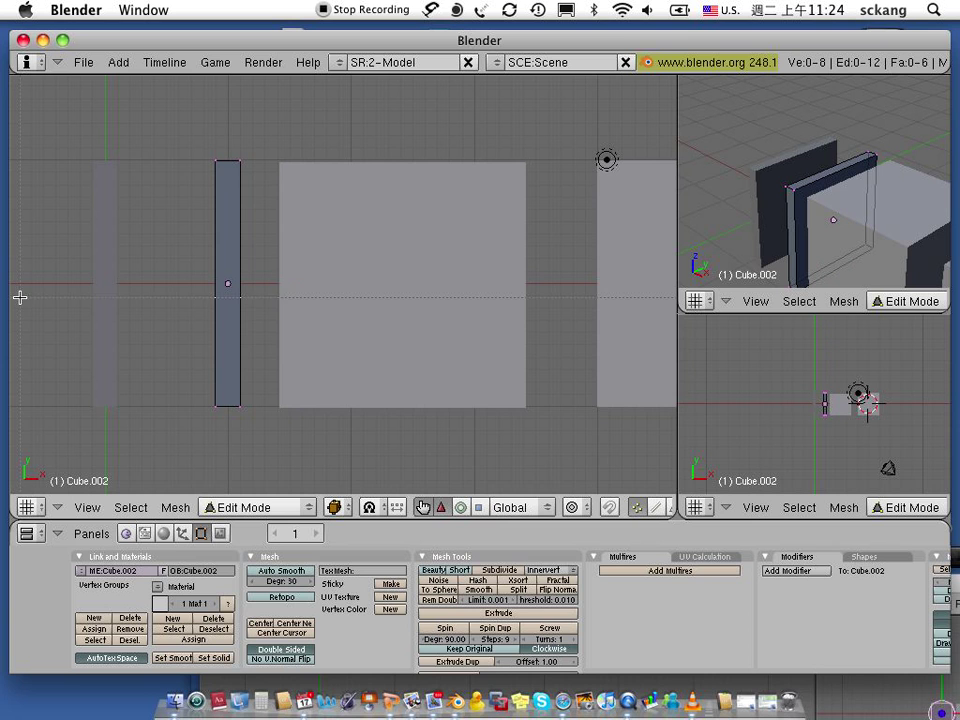
{"action": "left_click_drag", "start_coordinate": [199, 392], "coordinate": [252, 429]}
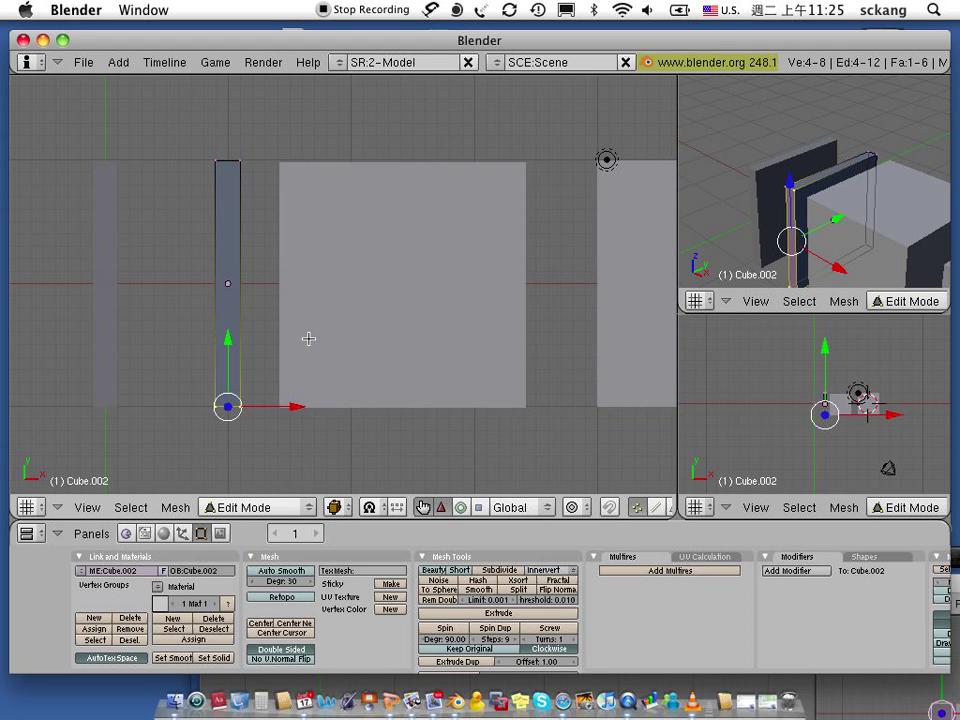
- Extrude the bottom face as a region about 0.2664 downward, then check it from the front
{"action": "key", "text": "e"}
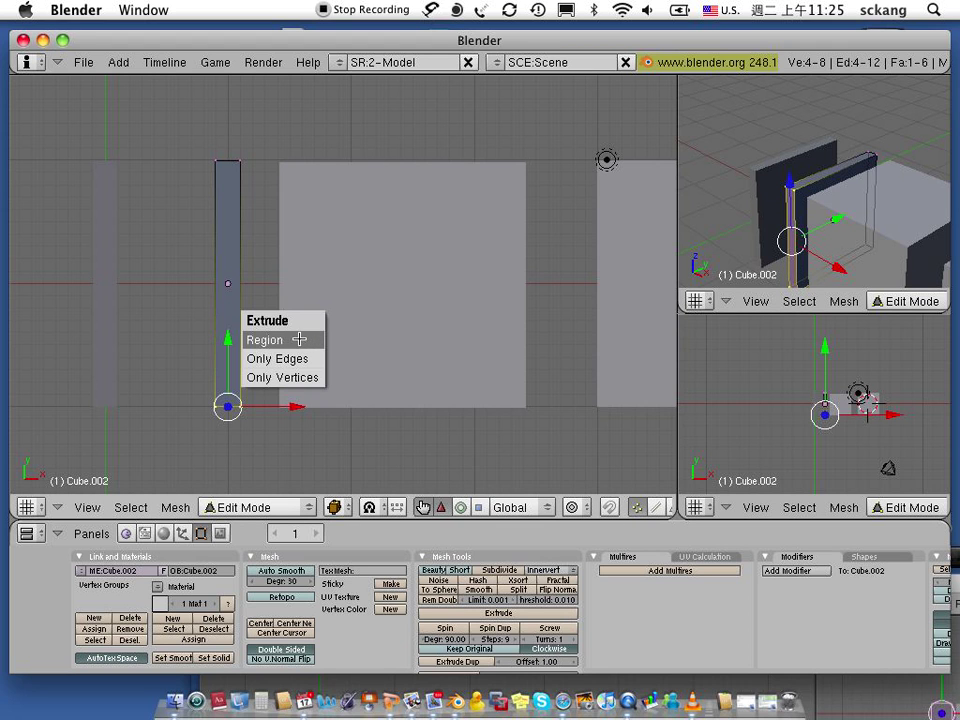
{"action": "left_click", "coordinate": [308, 340]}
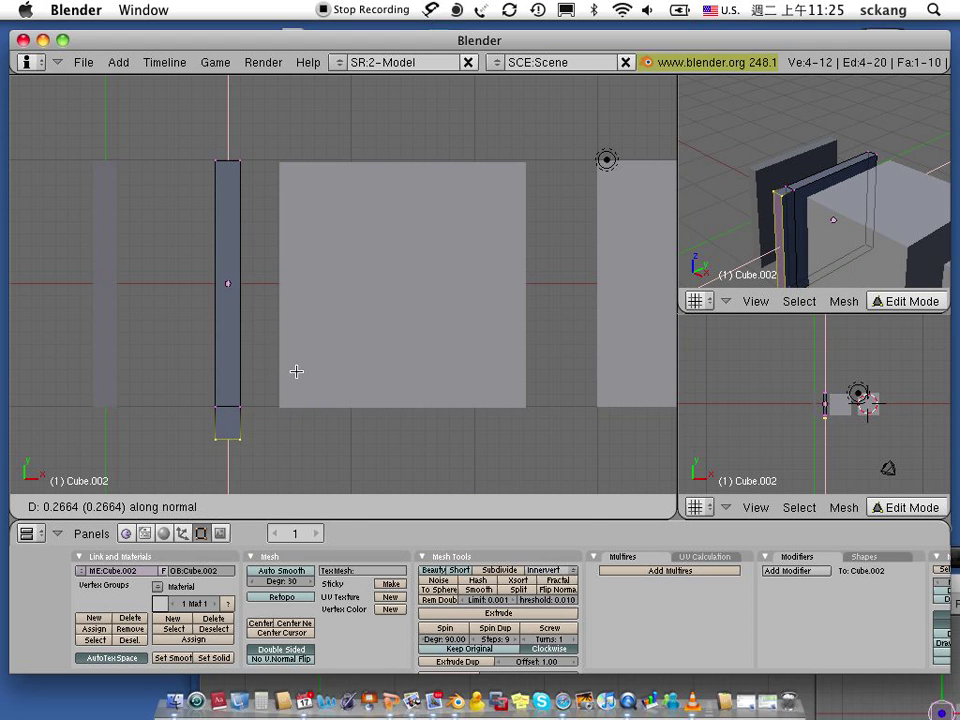
{"action": "left_click", "coordinate": [298, 375]}
{"action": "mouse_move", "coordinate": [281, 437]}
{"action": "middle_mouse_down"}
{"action": "mouse_move", "coordinate": [332, 418]}
{"action": "mouse_move", "coordinate": [338, 398]}
{"action": "middle_mouse_up"}
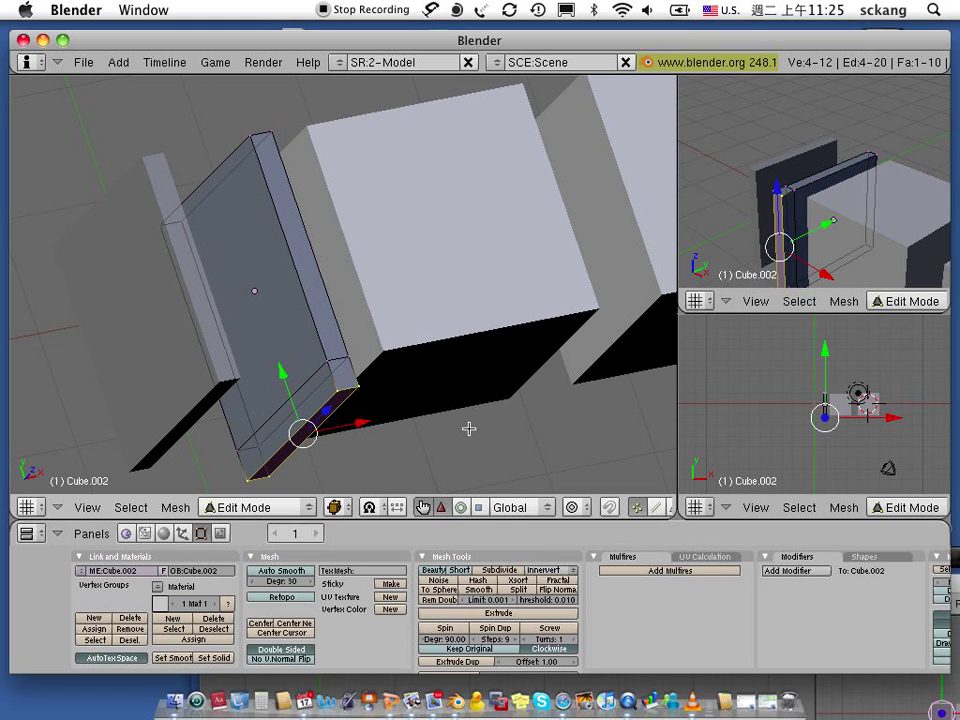
{"action": "middle_click_drag", "start_coordinate": [469, 428], "coordinate": [431, 429]}
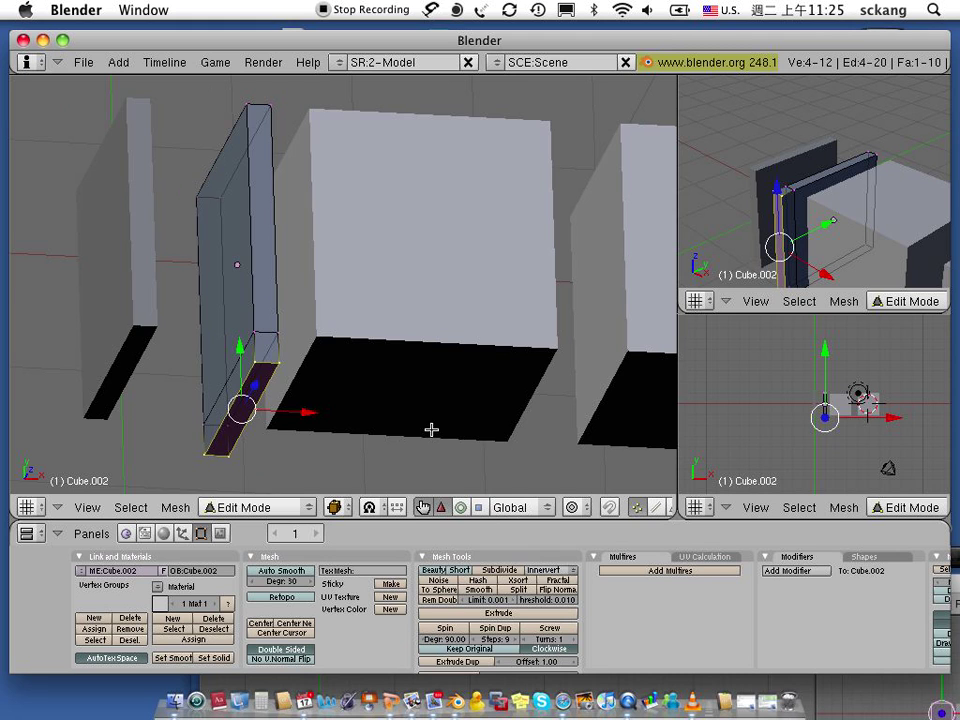
{"action": "key", "text": "KP_1"}
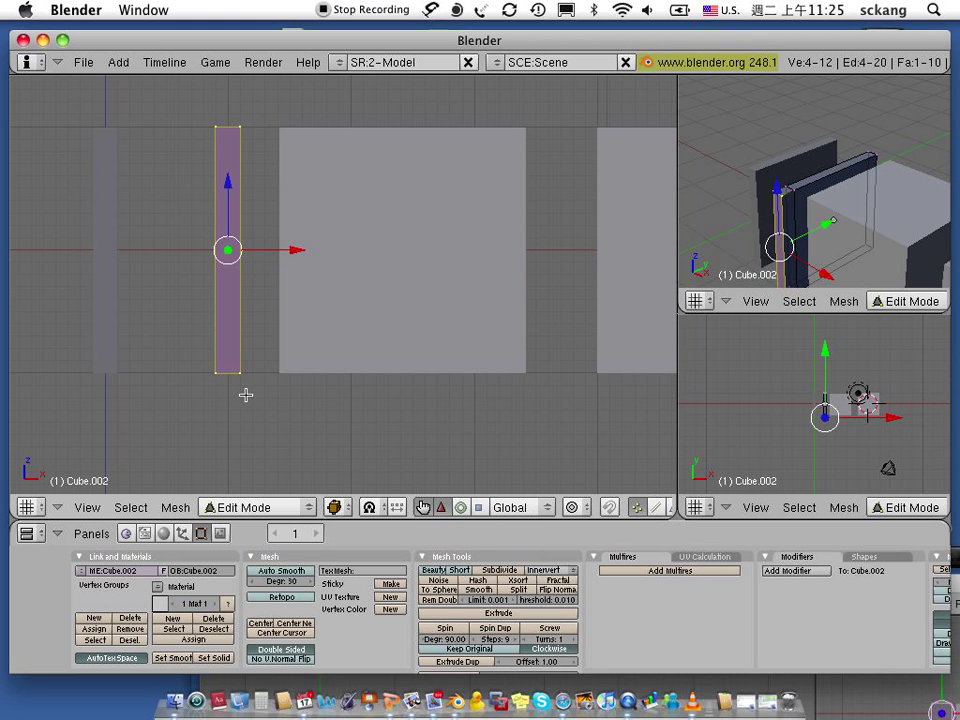
- Box-select the bottom vertices again and extrude them as a region further downward
{"action": "key", "text": "a"}
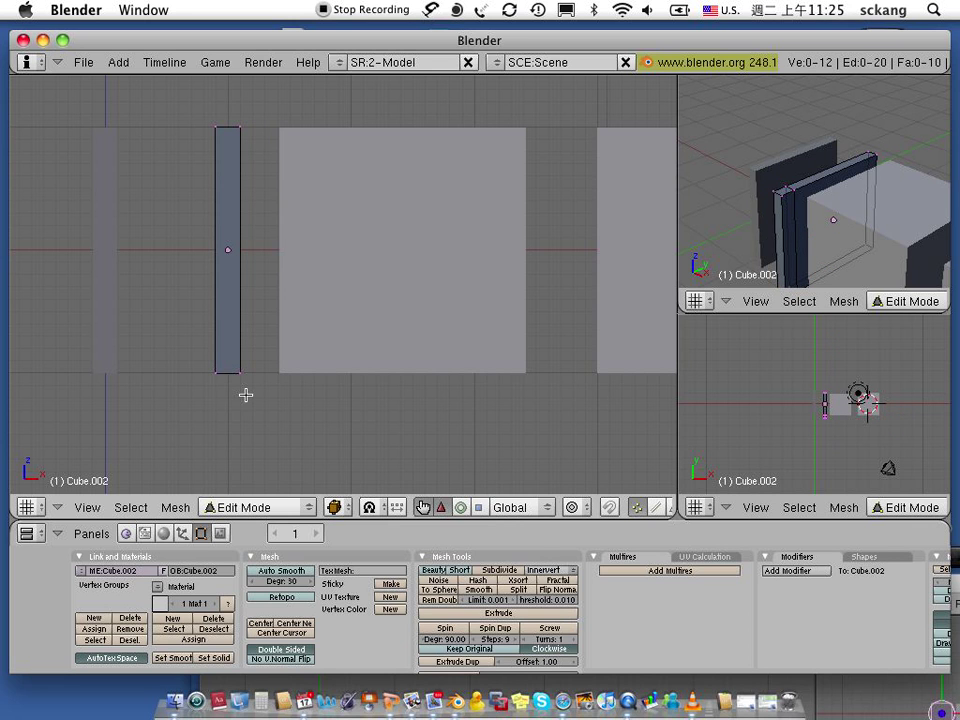
{"action": "key", "text": "b"}
{"action": "left_click_drag", "start_coordinate": [180, 349], "coordinate": [263, 440]}
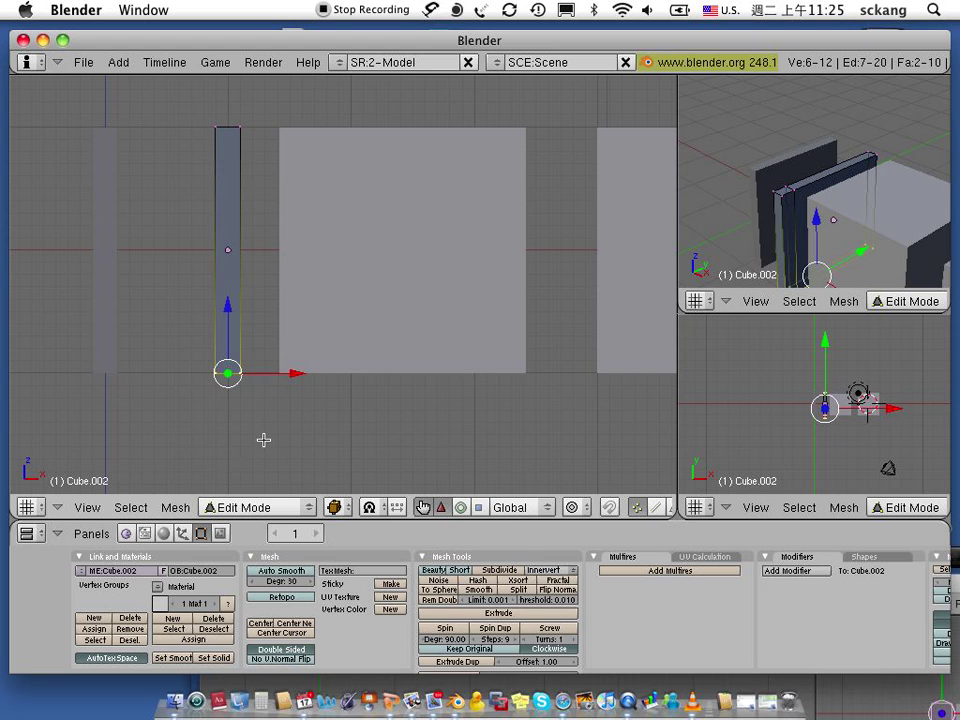
{"action": "key", "text": "e"}
{"action": "left_click", "coordinate": [263, 440]}
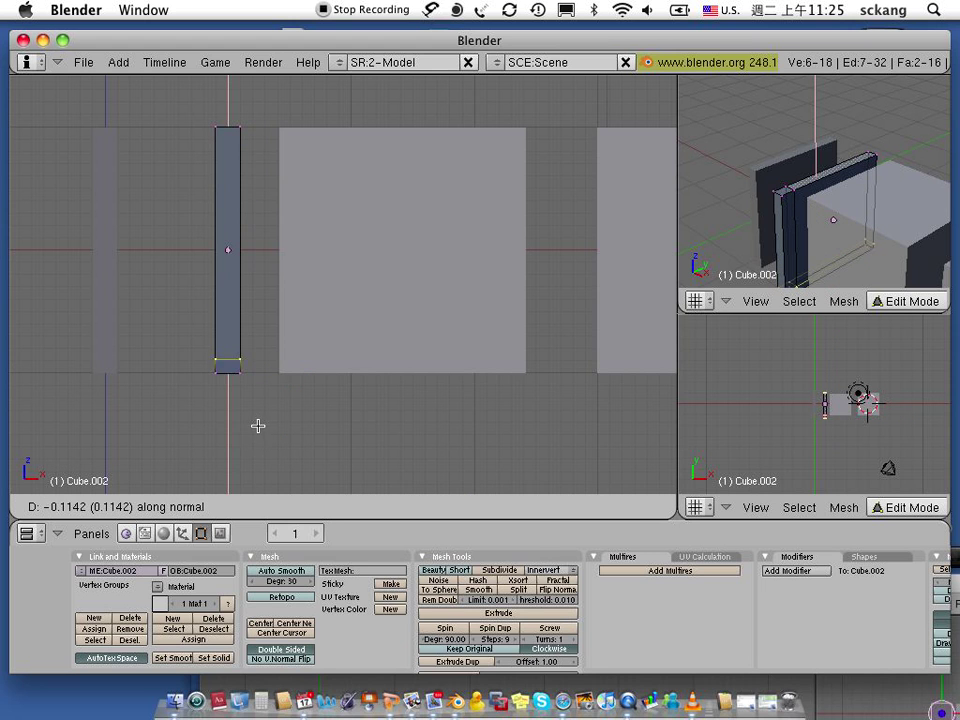
{"action": "left_click", "coordinate": [253, 470]}
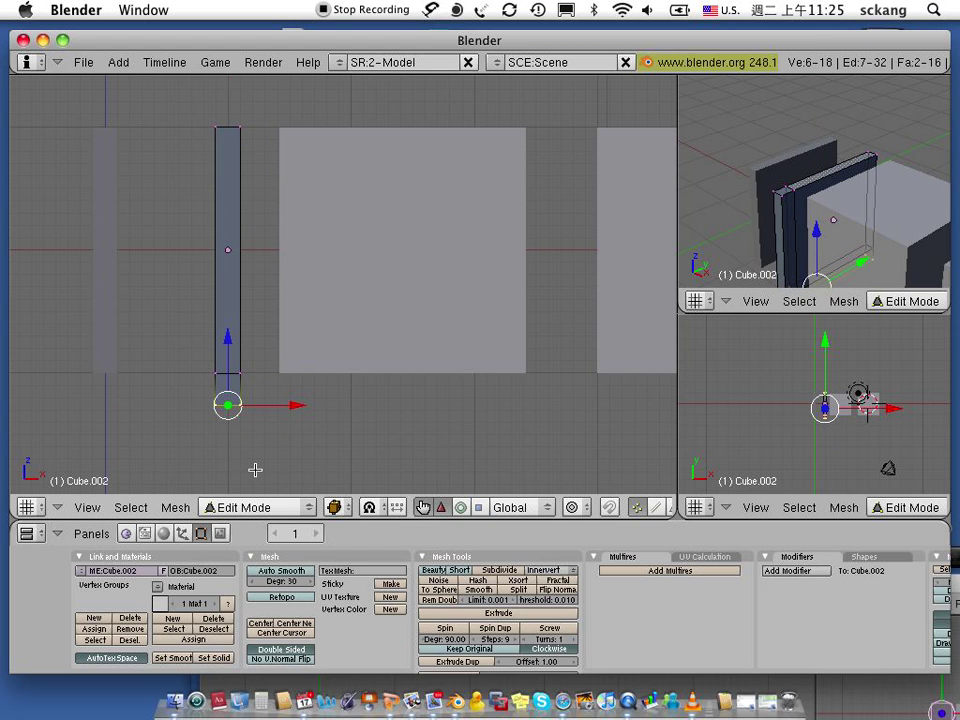
- Clear the selection and box-select the left-side vertices of the lowest section
{"action": "key", "text": "a"}
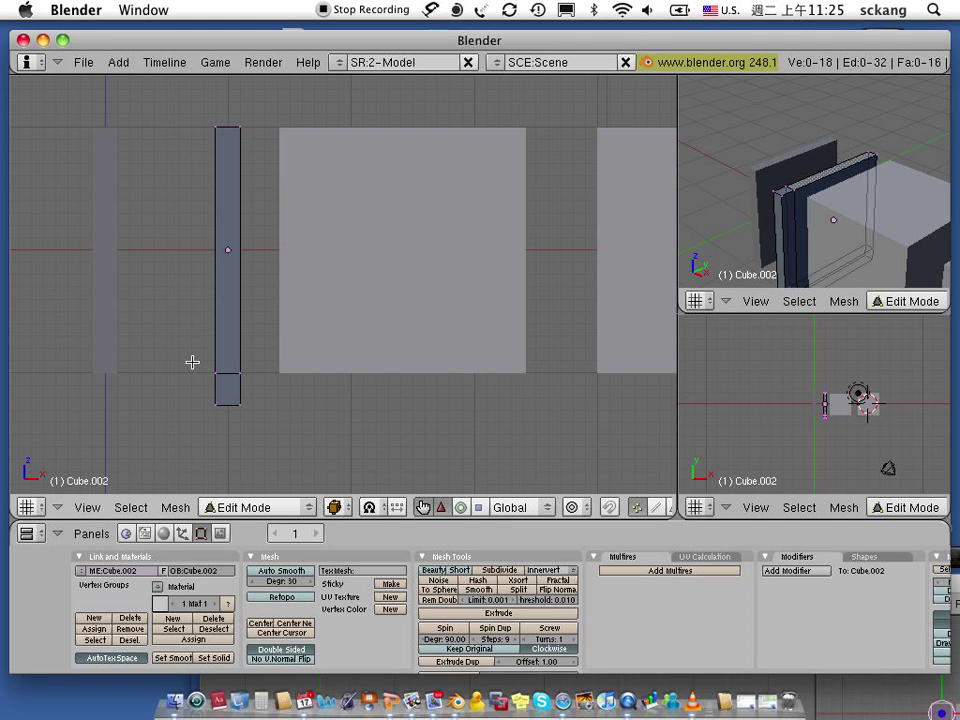
{"action": "key", "text": "b"}
{"action": "left_click_drag", "start_coordinate": [197, 365], "coordinate": [220, 420]}
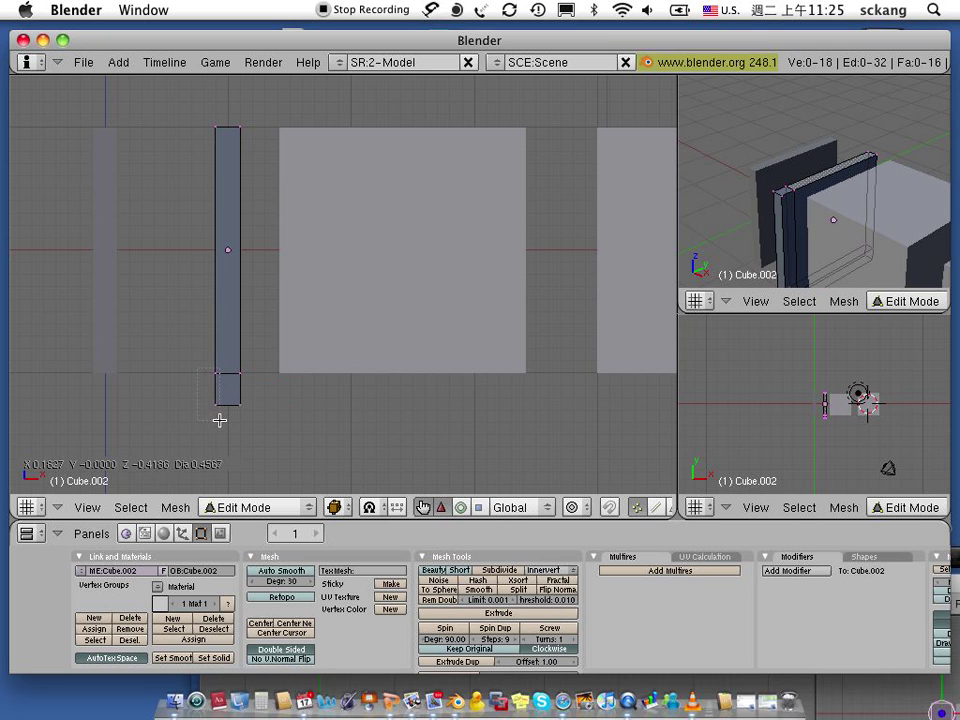
- Extrude the lowest section's left side leftward as a region, forming the L-shaped foot
{"action": "key", "text": "e"}
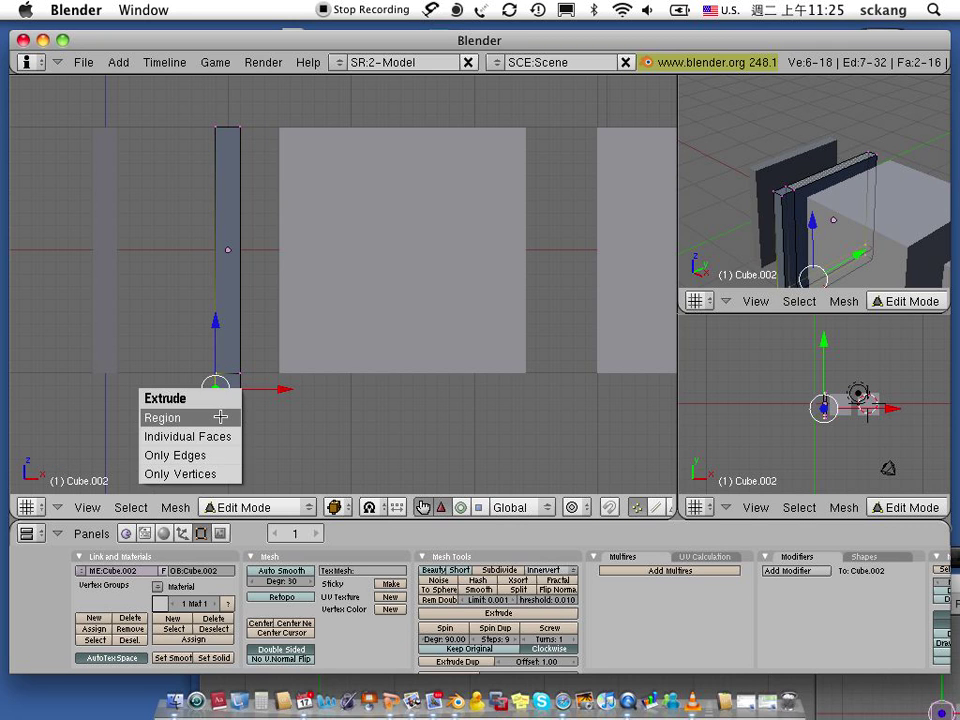
{"action": "left_click", "coordinate": [220, 417]}
{"action": "left_click", "coordinate": [140, 392]}
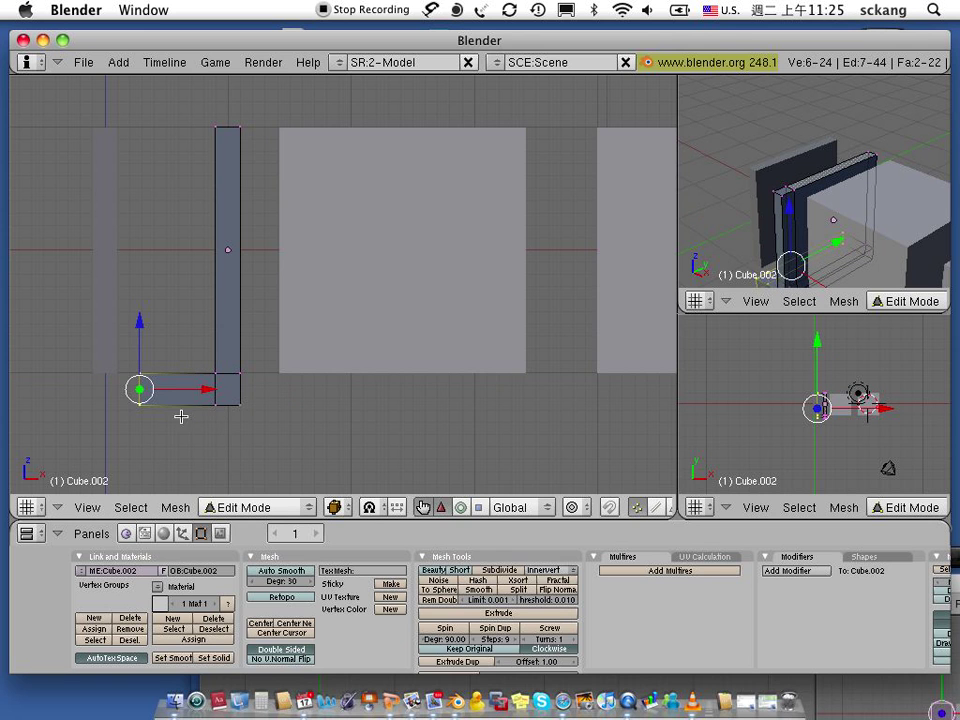
{"action": "middle_click_drag", "start_coordinate": [191, 428], "coordinate": [221, 427]}
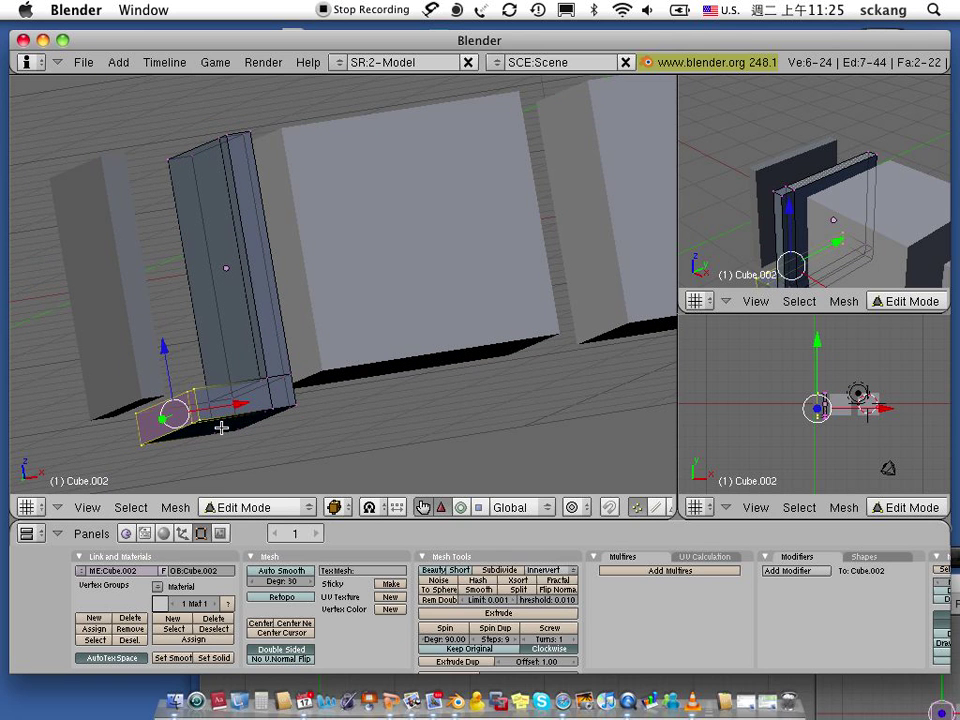